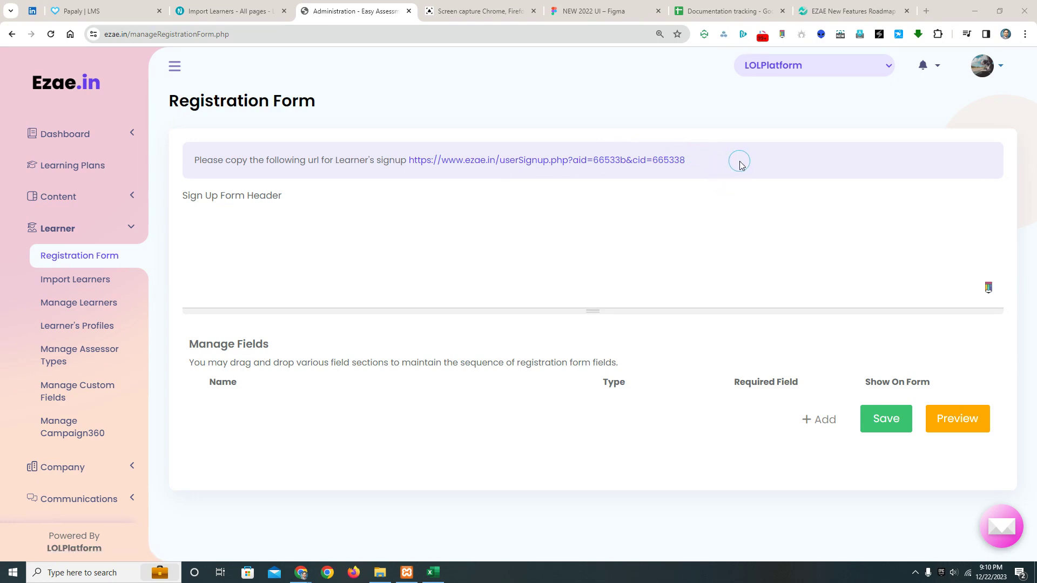
- Enter "welcome to the company , please sign up !" as the sign-up form header
{"action": "left_click", "coordinate": [452, 211]}
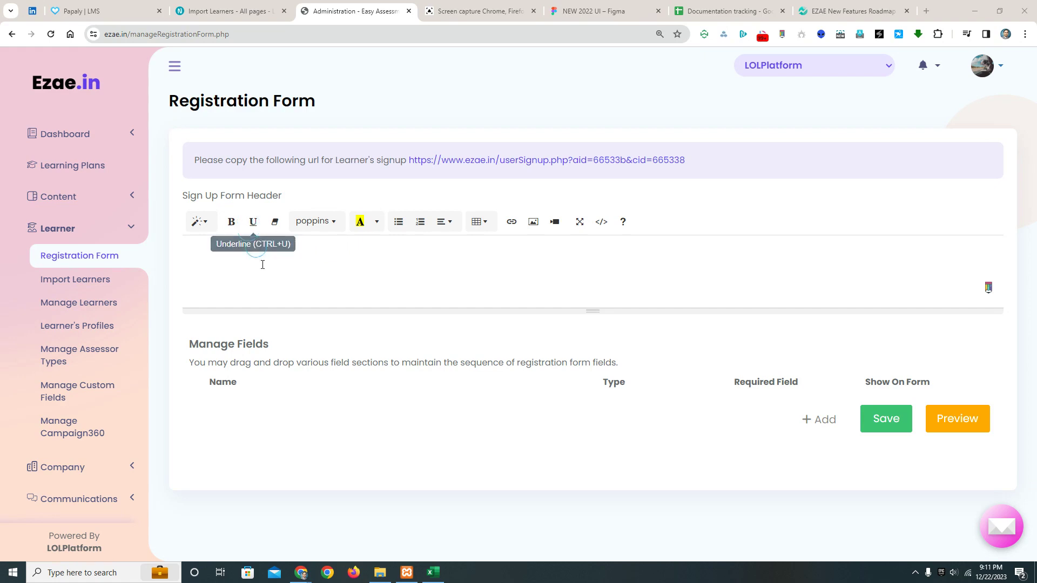
{"action": "left_click", "coordinate": [292, 258]}
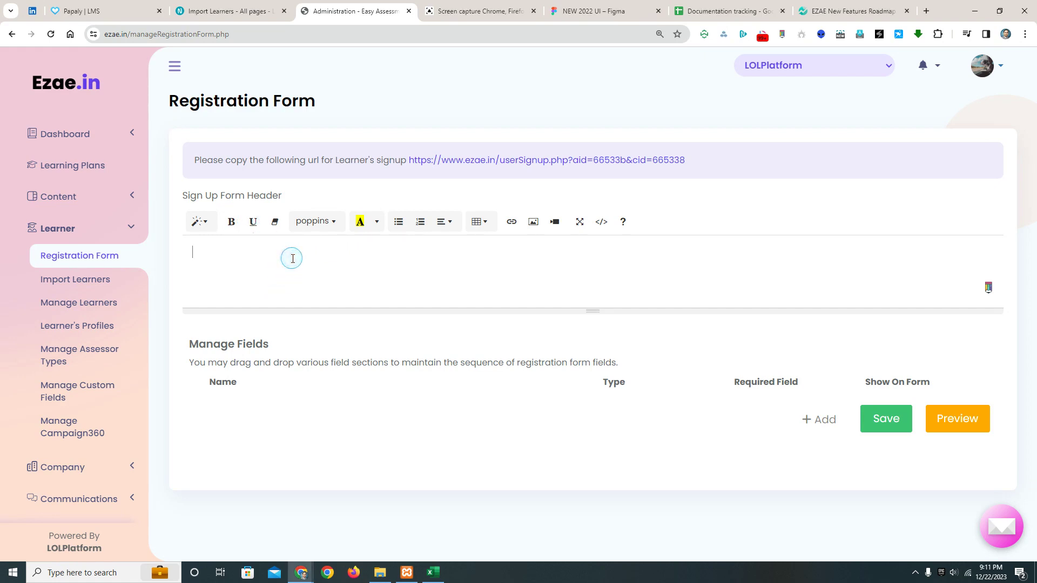
{"action": "type", "text": "welcomwe"}
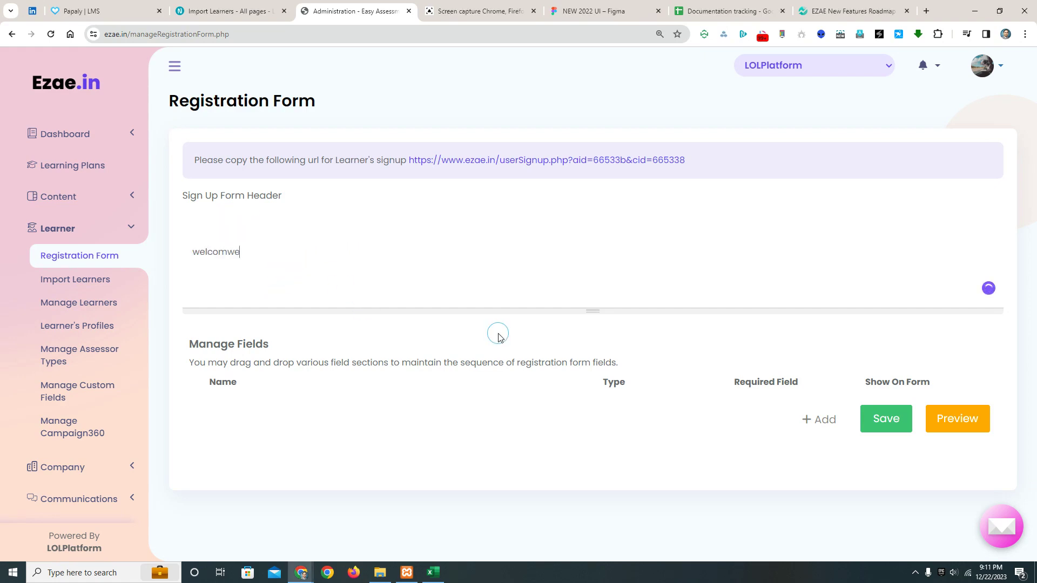
{"action": "type", "text": " to"}
{"action": "key", "text": "BackSpace"}
{"action": "key", "text": "BackSpace"}
{"action": "type", "text": "to the company , please sign up !"}
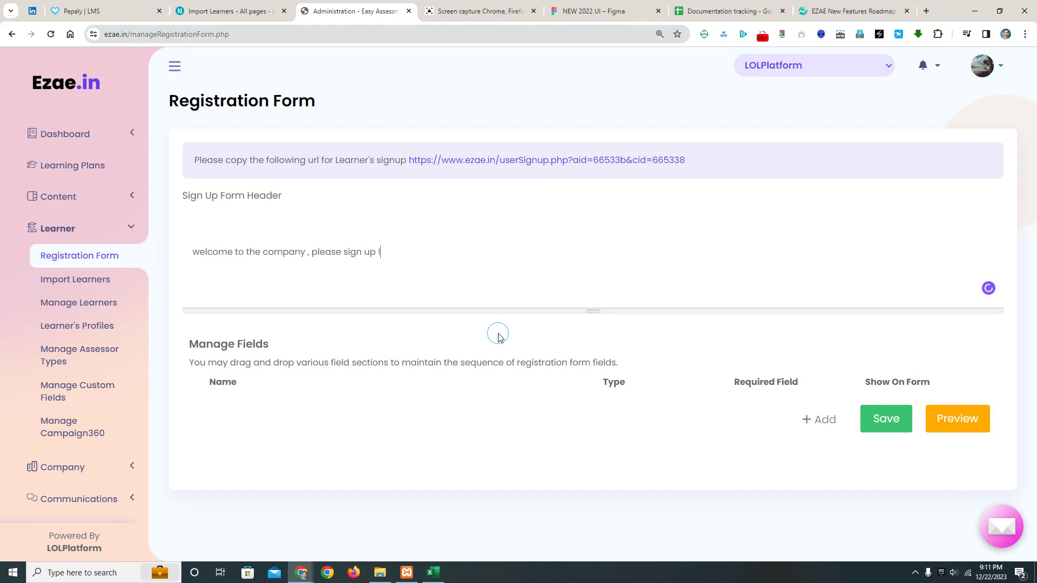
{"action": "mouse_move", "coordinate": [318, 257]}
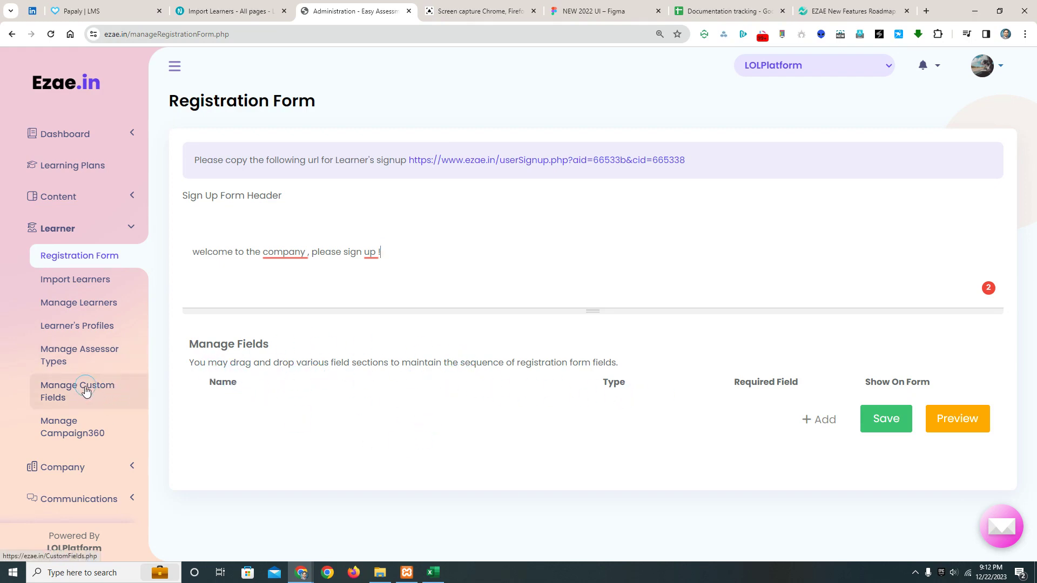
- Open the Manage Custom Fields page in a separate browser tab and switch to it
{"action": "right_click", "coordinate": [63, 395]}
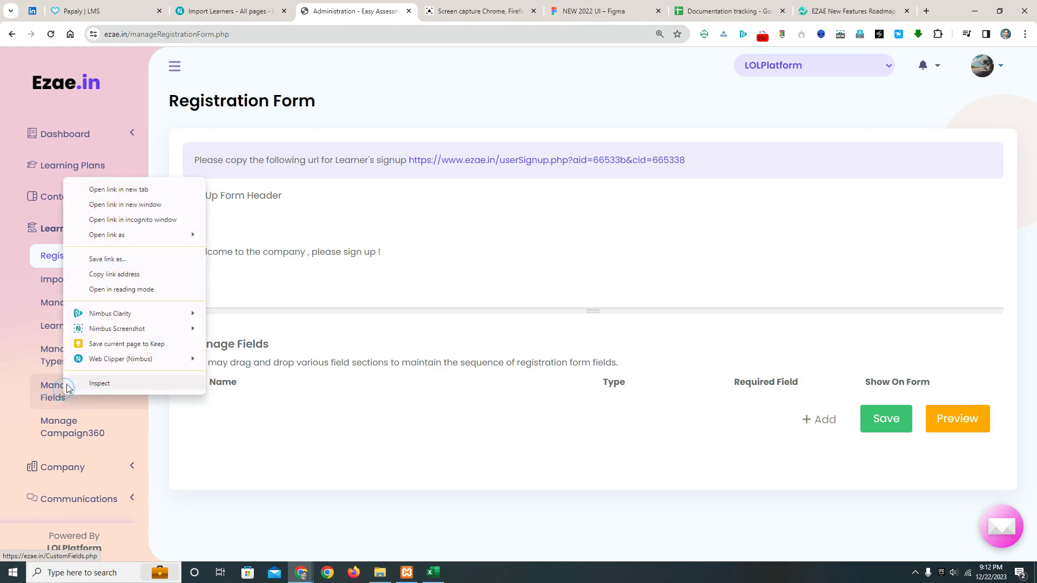
{"action": "left_click", "coordinate": [155, 195]}
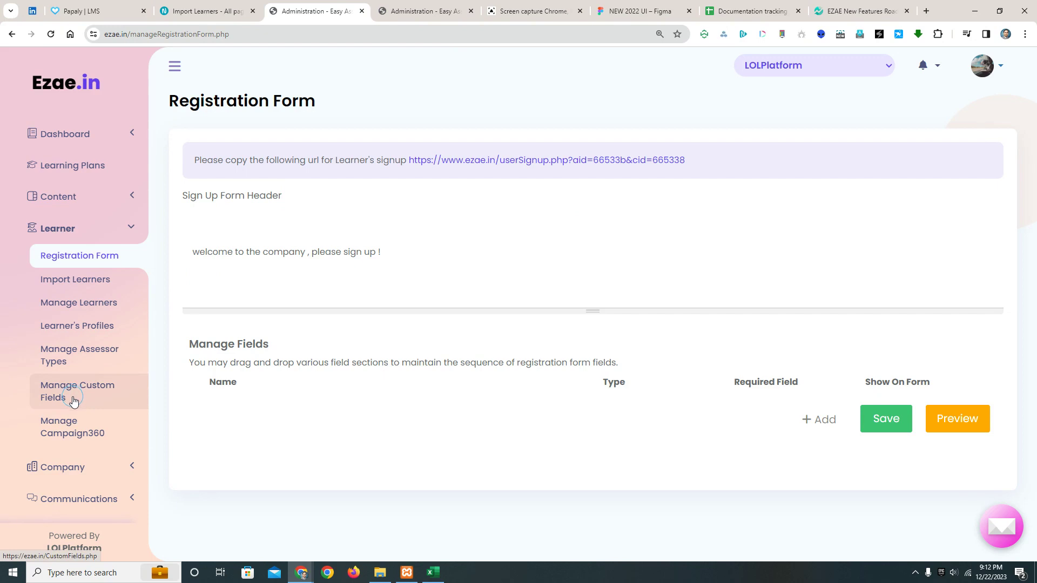
{"action": "left_click", "coordinate": [412, 11]}
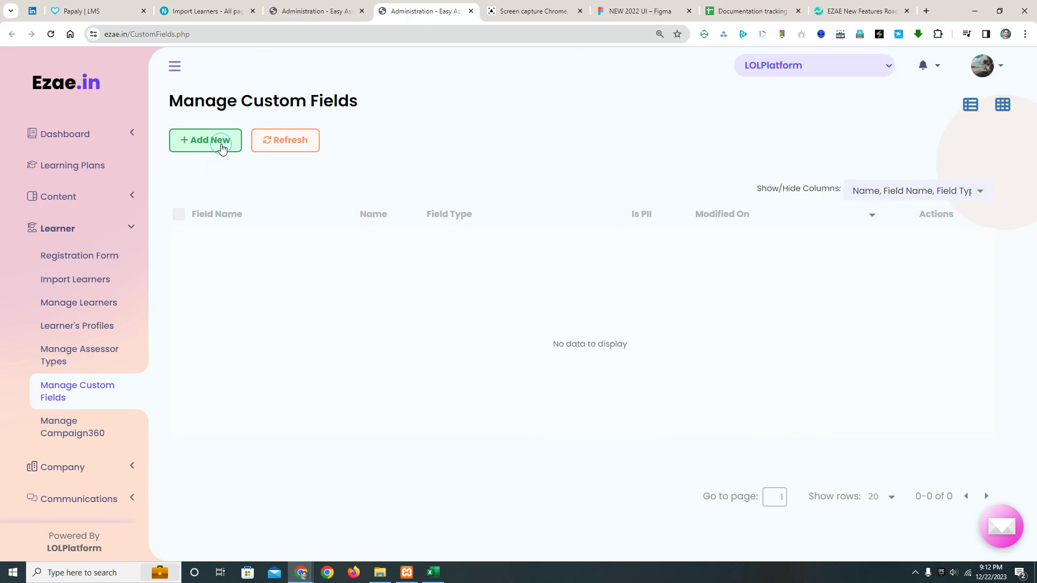
- Start a new custom field and name it Location
{"action": "left_click", "coordinate": [221, 145]}
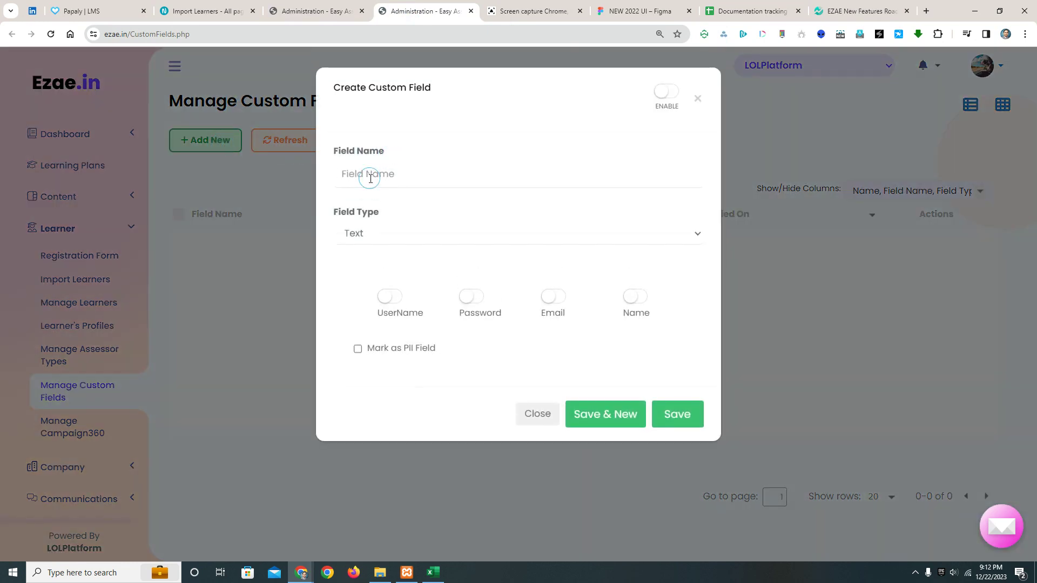
{"action": "left_click", "coordinate": [370, 178]}
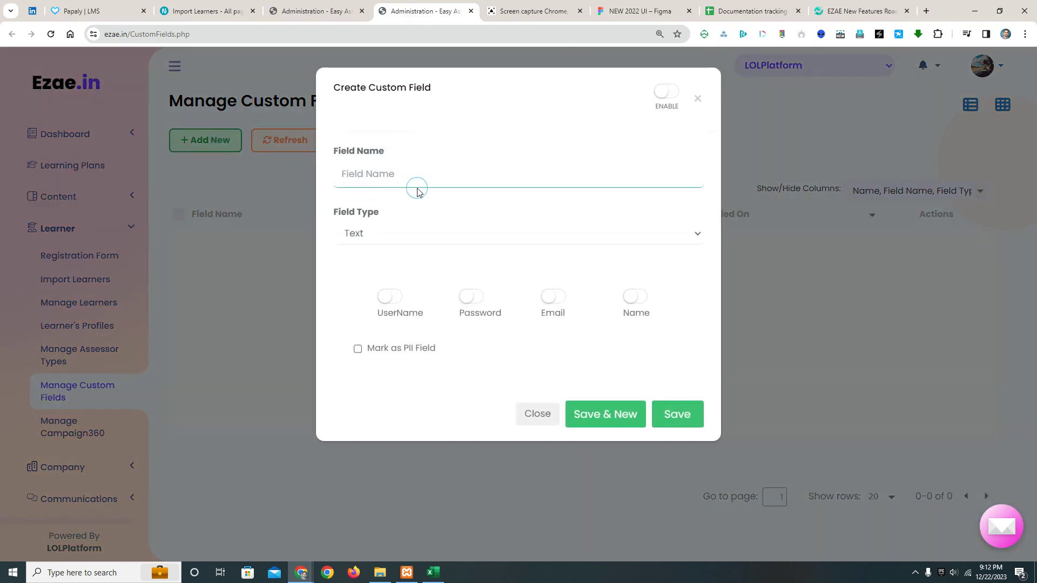
{"action": "type", "text": "LOcation"}
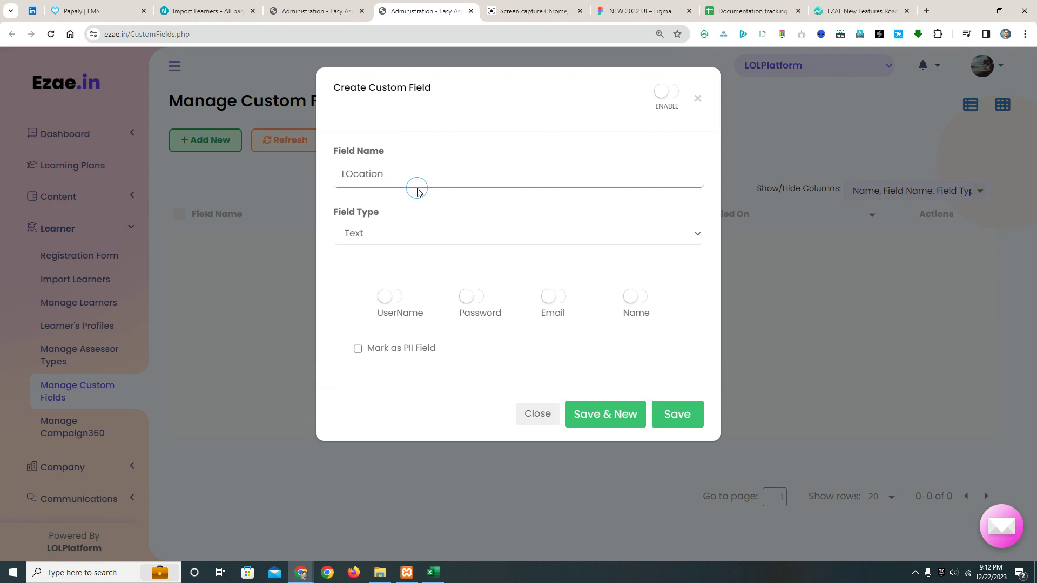
{"action": "key", "text": "BackSpace"}
{"action": "key", "text": "BackSpace"}
{"action": "key", "text": "BackSpace"}
{"action": "key", "text": "BackSpace"}
{"action": "key", "text": "BackSpace"}
{"action": "type", "text": "ocationn"}
{"action": "key", "text": "BackSpace"}
- Set the Location field's type to Dropdown and enter Delhi and Kolkata as its options on separate lines
{"action": "left_click", "coordinate": [382, 233]}
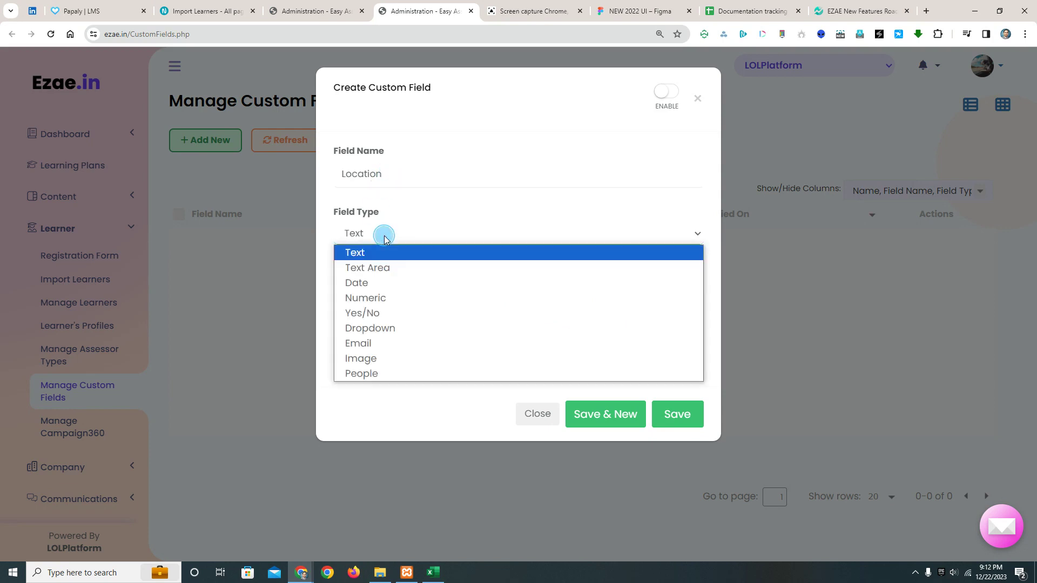
{"action": "left_click", "coordinate": [398, 326]}
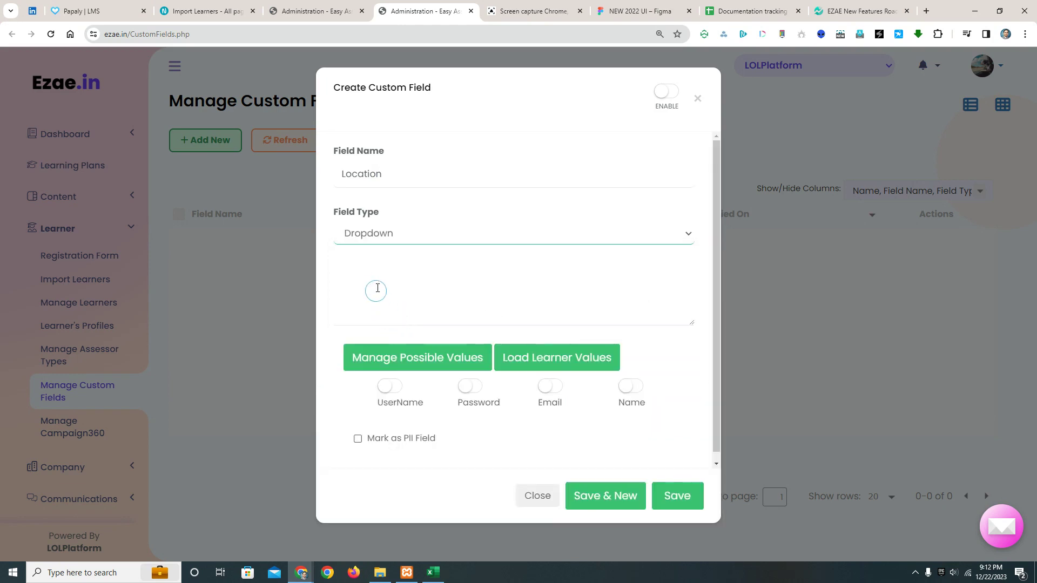
{"action": "left_click", "coordinate": [360, 309]}
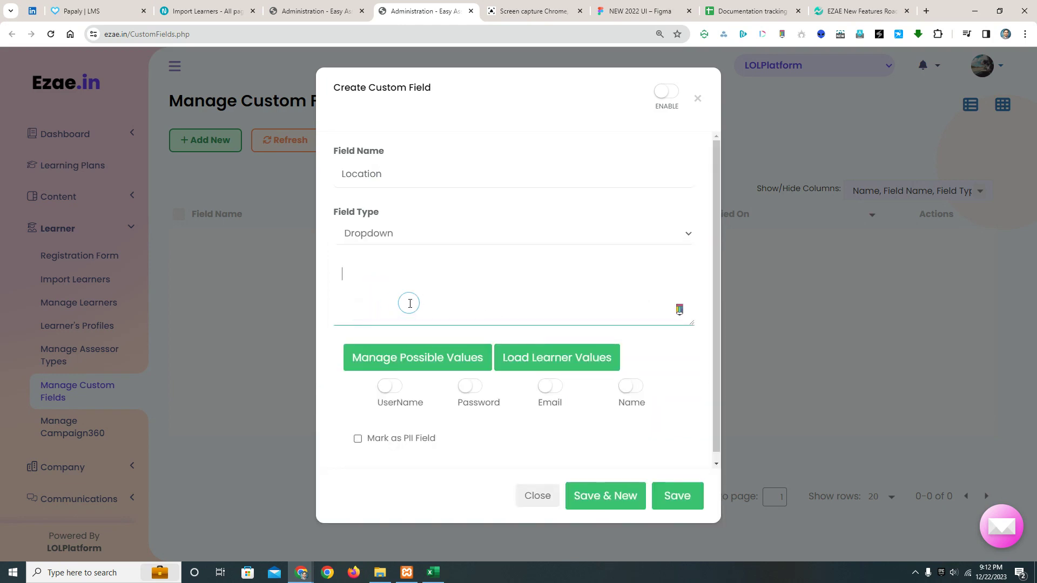
{"action": "type", "text": "Delhi"}
{"action": "key", "text": "Return"}
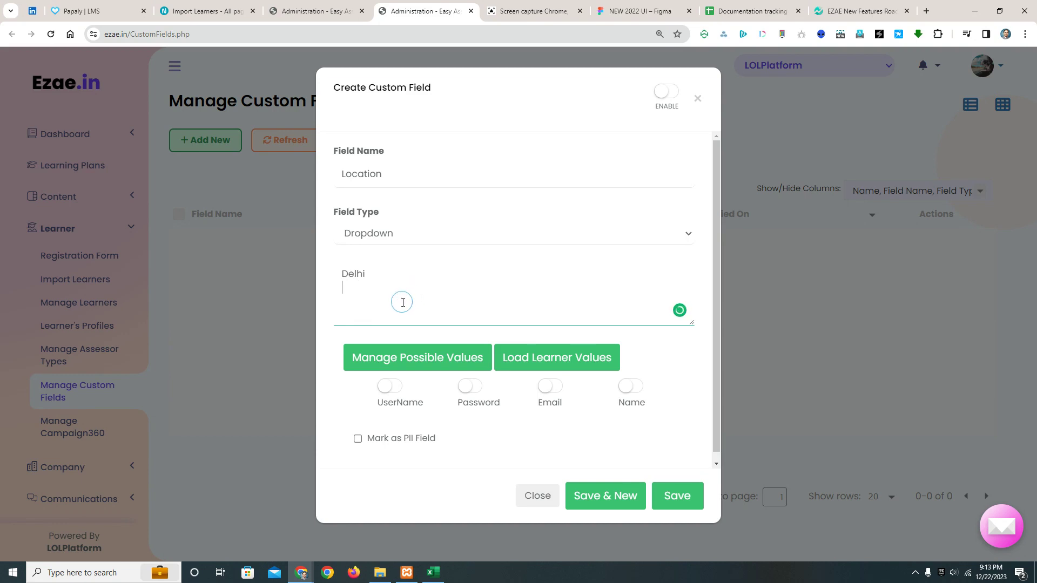
{"action": "type", "text": "Kolkata"}
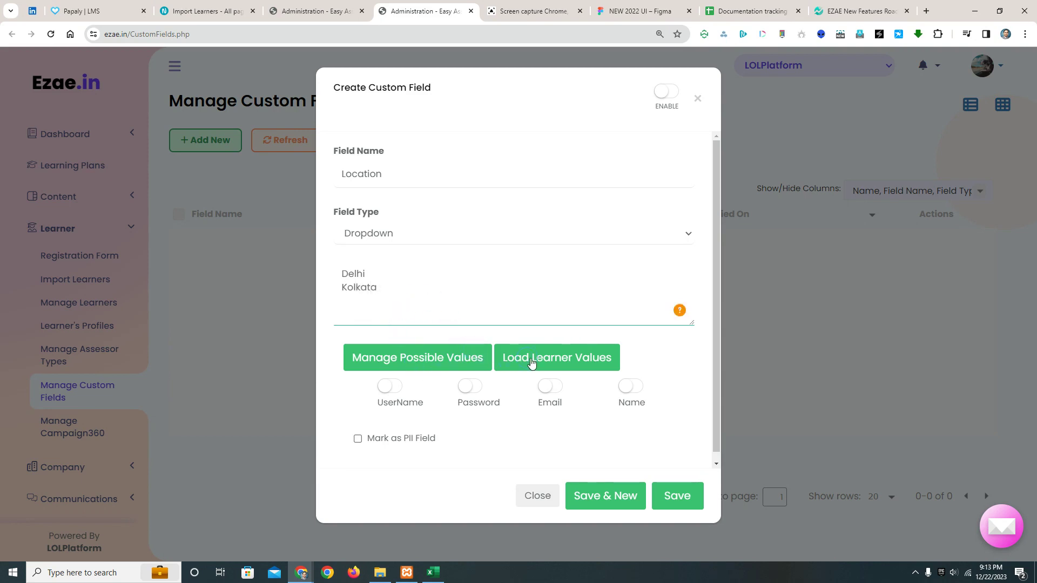
- Mark the Location field as PII and display its dropdown options in the possible values list
{"action": "scroll", "coordinate": [558, 294], "scroll_direction": "down", "scroll_amount": 1}
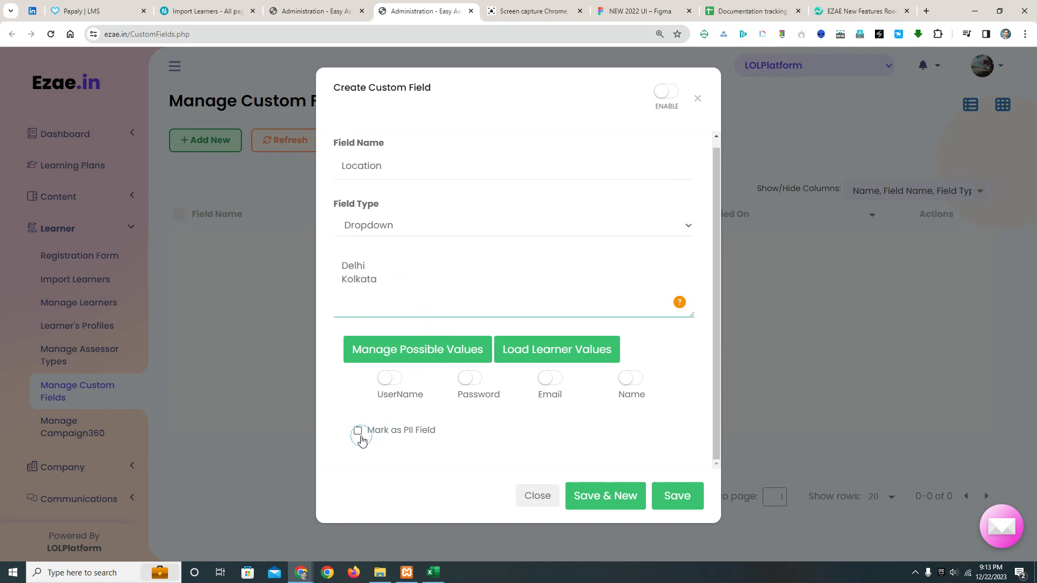
{"action": "left_click", "coordinate": [358, 432]}
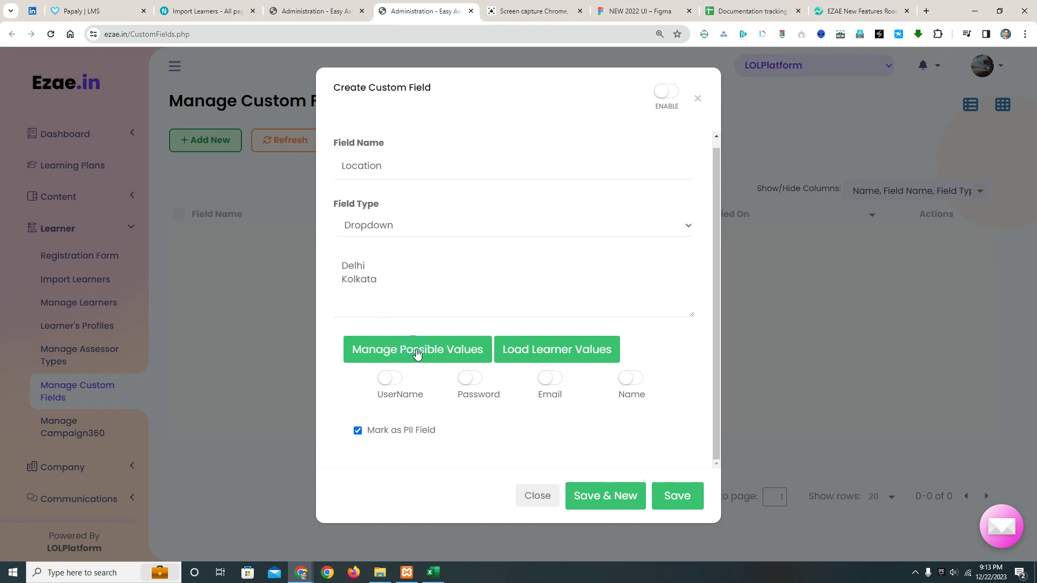
{"action": "left_click", "coordinate": [417, 354]}
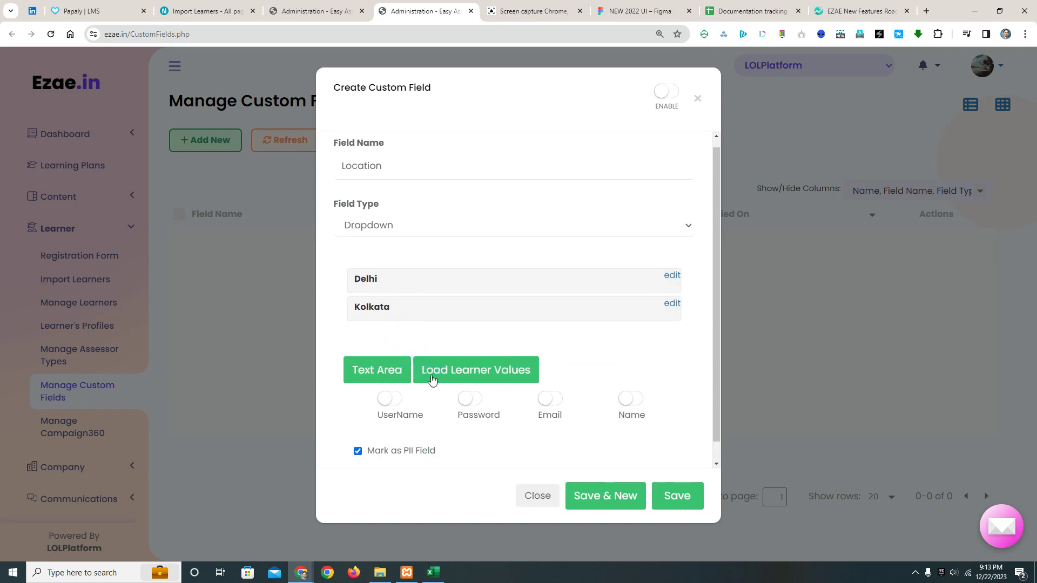
{"action": "left_click", "coordinate": [448, 373]}
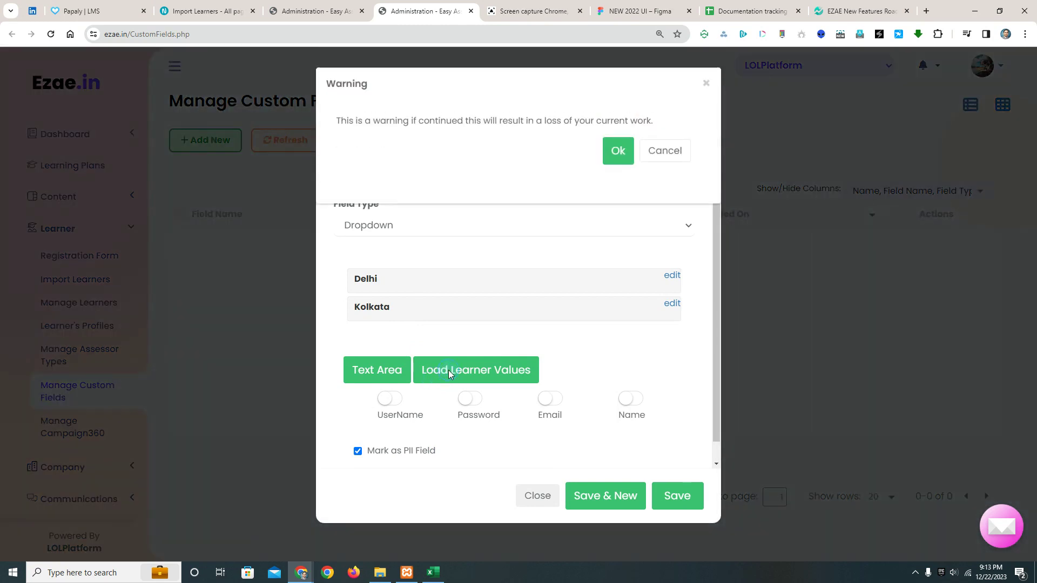
{"action": "left_click", "coordinate": [656, 151]}
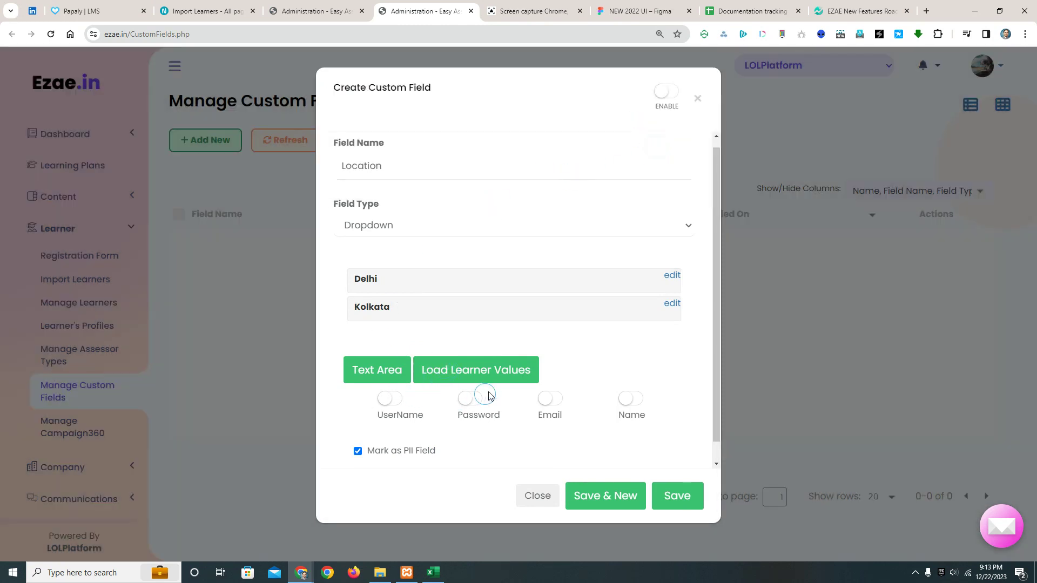
{"action": "left_click", "coordinate": [494, 379]}
- Remove the PII marking from the Location field and save the field
{"action": "left_click", "coordinate": [360, 452]}
{"action": "left_click", "coordinate": [675, 496]}
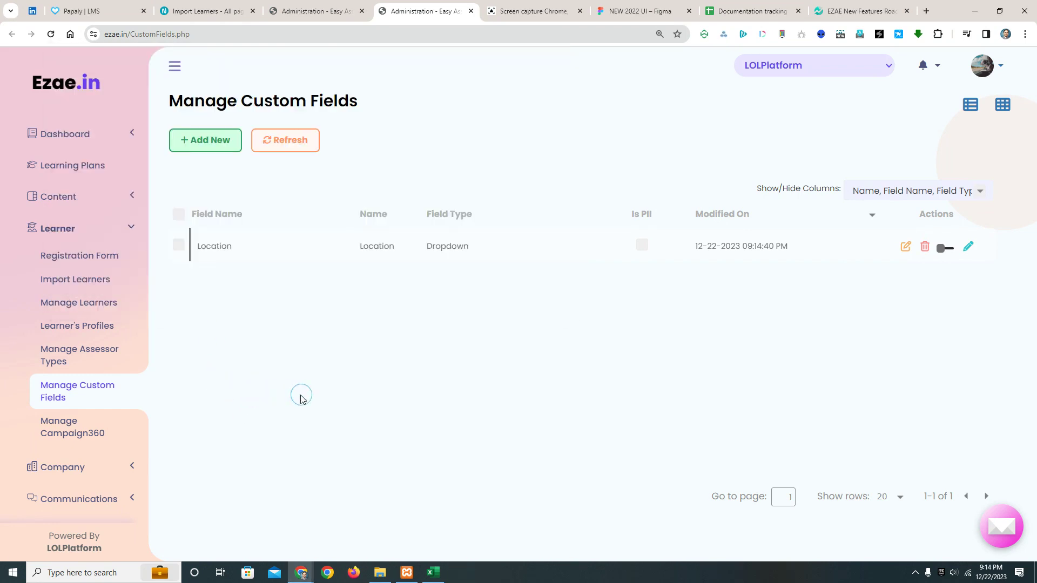
- Return to the Registration Form page, add a Text custom field named Manager Name and save it
{"action": "left_click", "coordinate": [335, 10]}
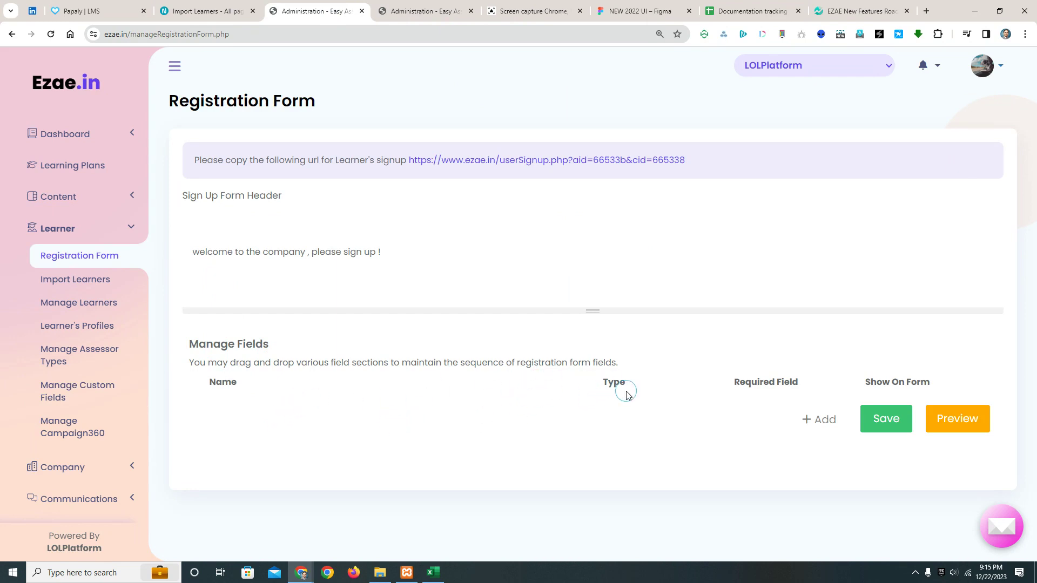
{"action": "left_click", "coordinate": [827, 421]}
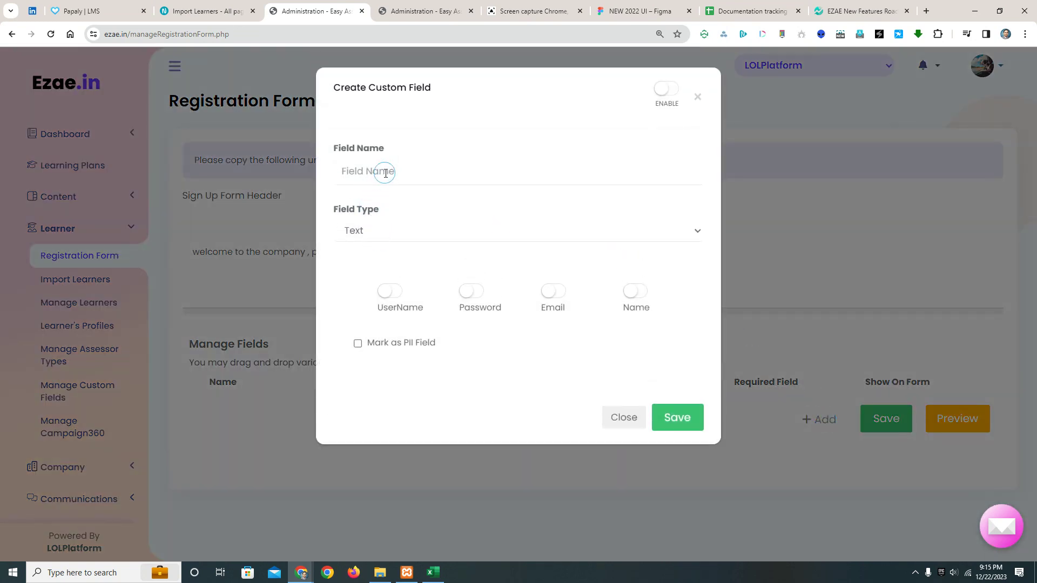
{"action": "left_click", "coordinate": [378, 171]}
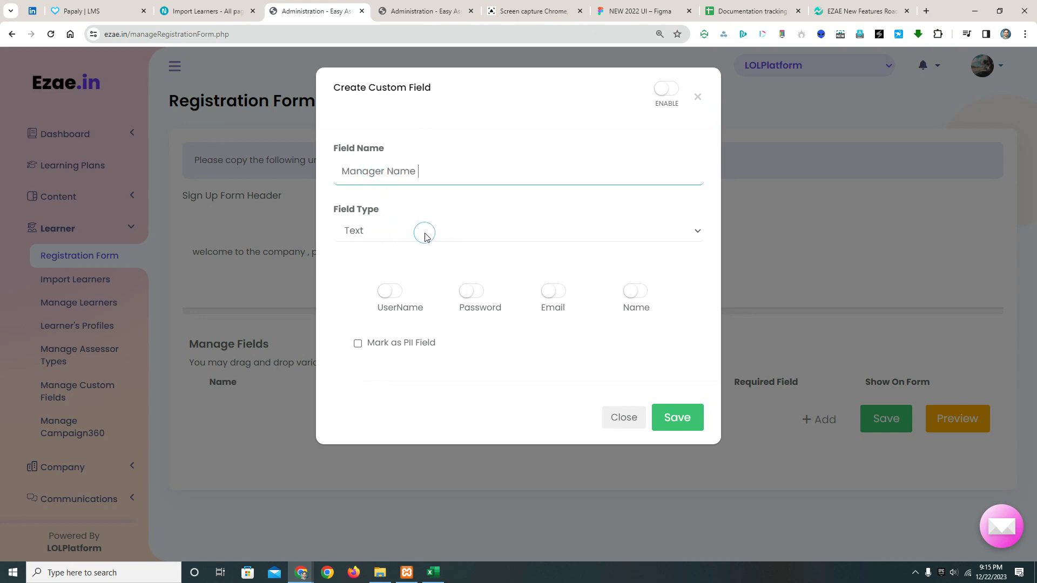
{"action": "left_click", "coordinate": [675, 413]}
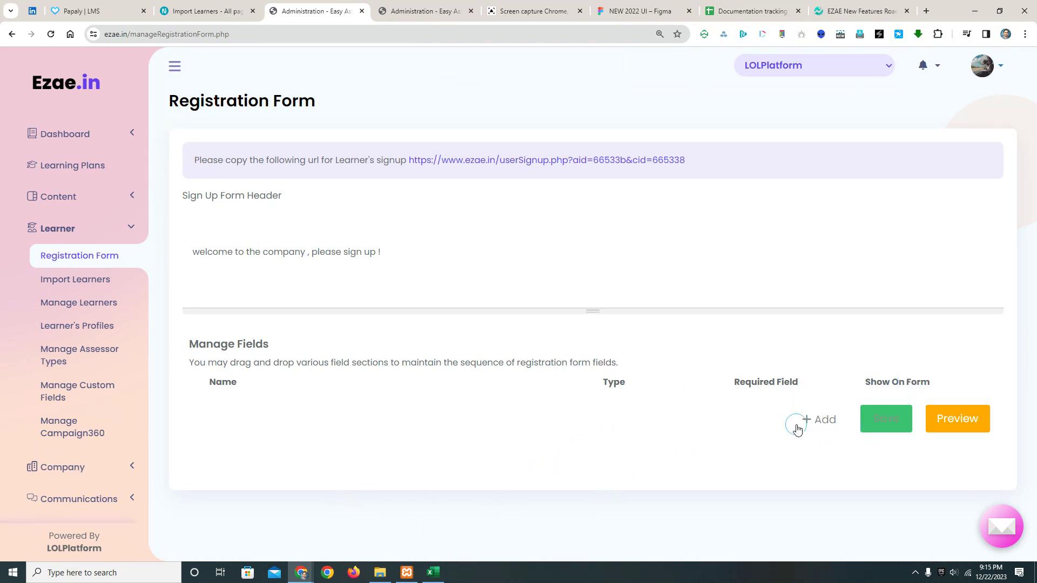
- Return to the Manage Custom Fields page and enable the Location field
{"action": "left_click", "coordinate": [820, 420]}
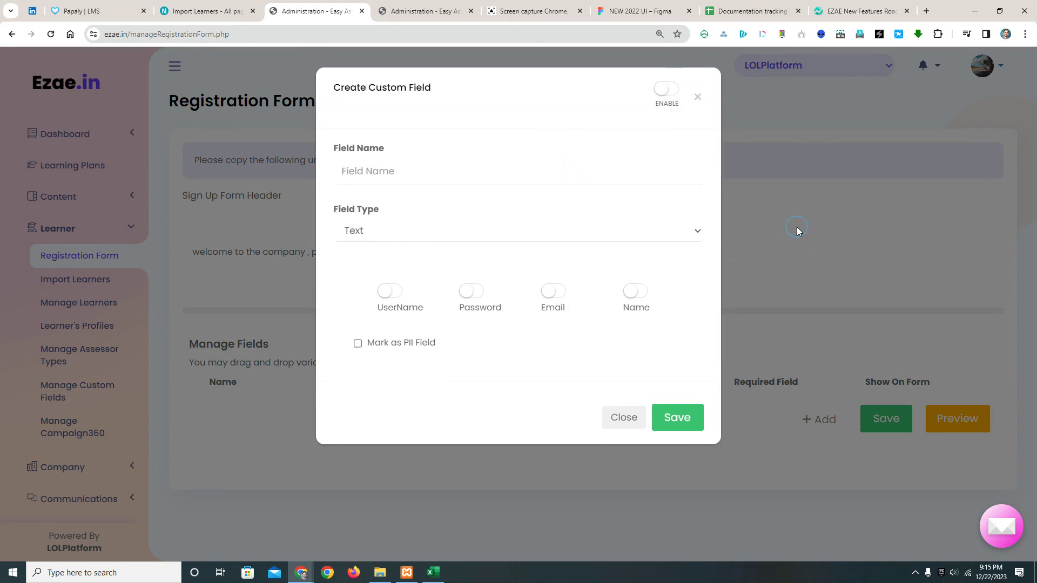
{"action": "left_click", "coordinate": [418, 4]}
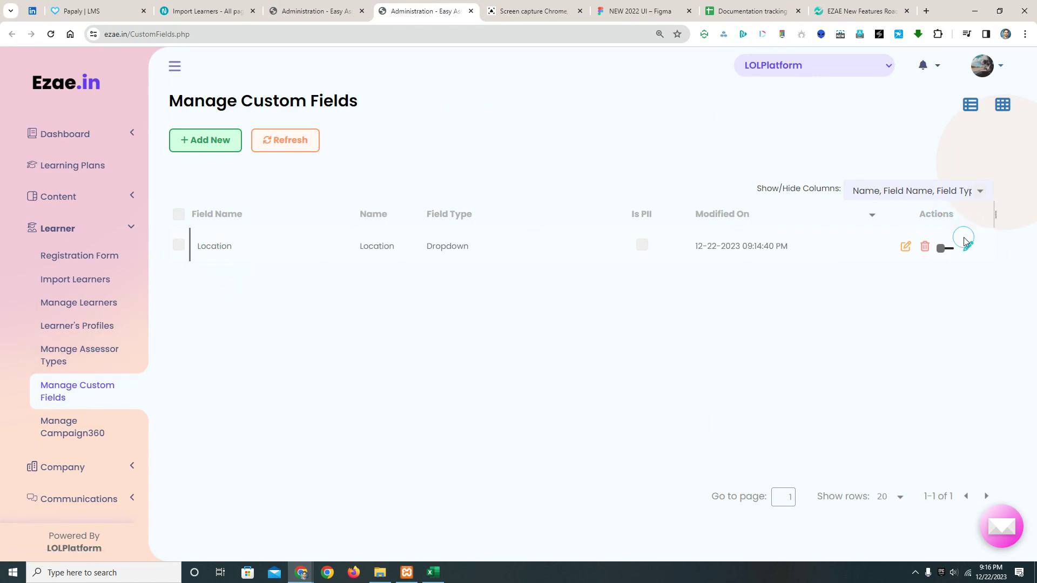
{"action": "left_click", "coordinate": [952, 251]}
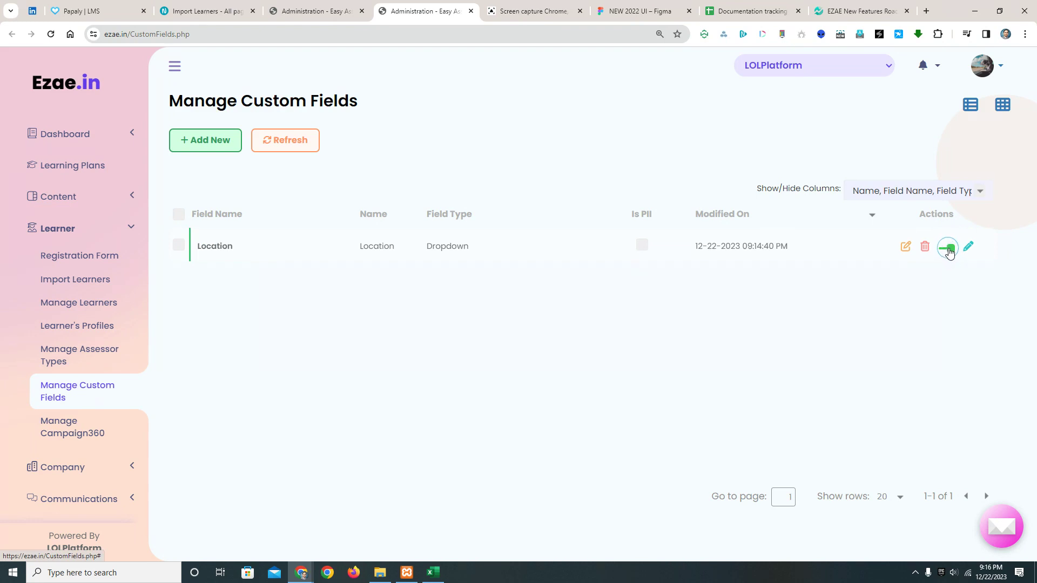
{"action": "left_click", "coordinate": [91, 288]}
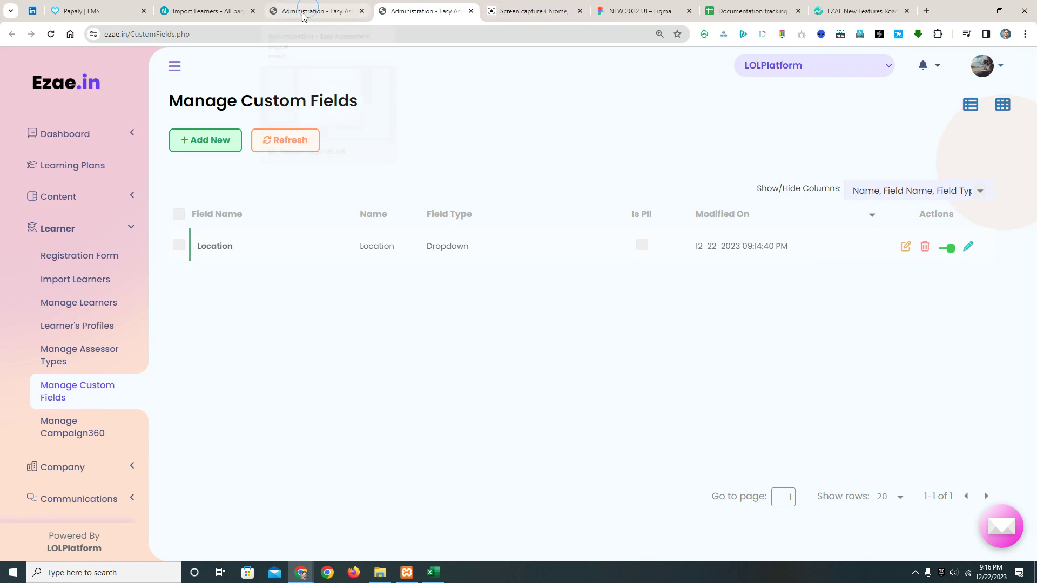
- Reload the Manage Custom Fields page and enable the Manager Name field
{"action": "left_click", "coordinate": [254, 33]}
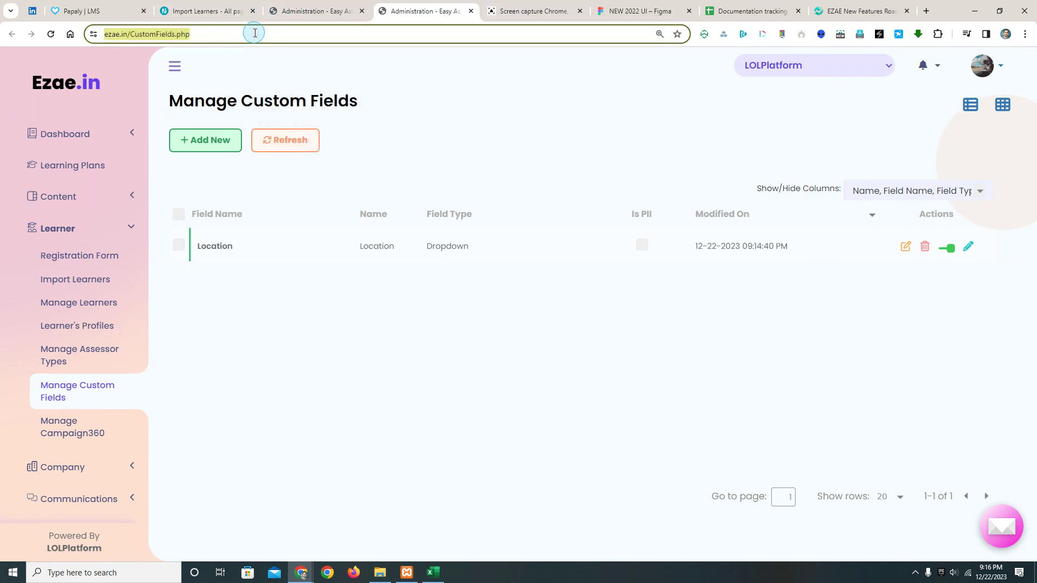
{"action": "key", "text": "Return"}
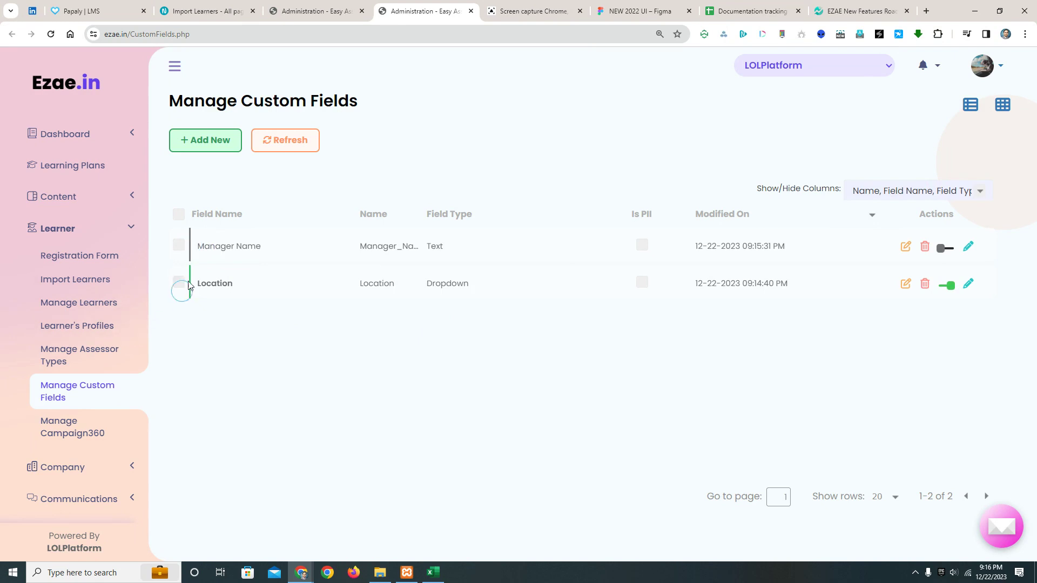
{"action": "left_click", "coordinate": [954, 254]}
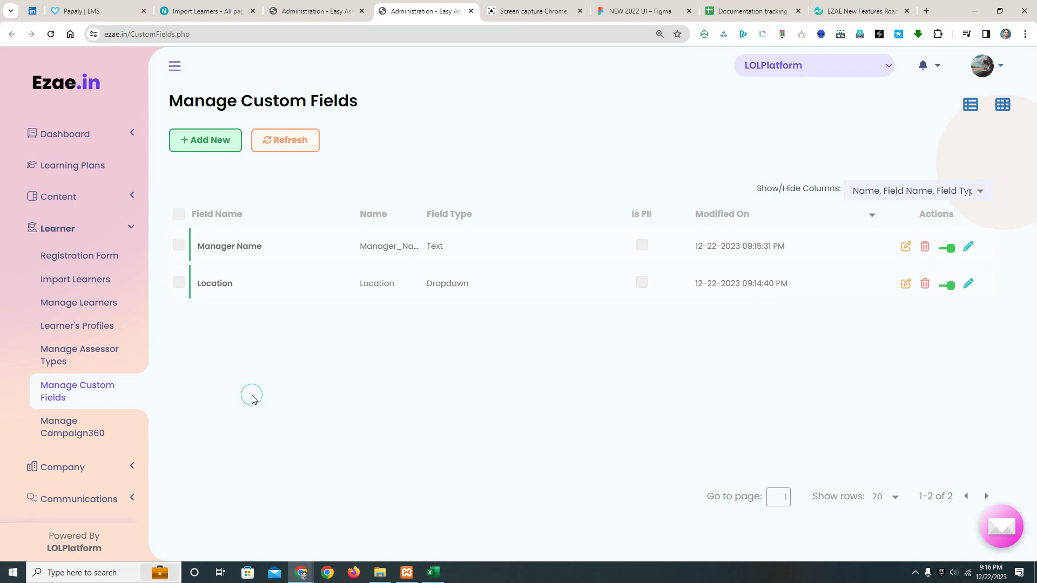
- Return to the Registration Form page, reload it without the open Create Custom Field dialog, and mark Location and Manager Name as required fields
{"action": "left_click", "coordinate": [306, 11]}
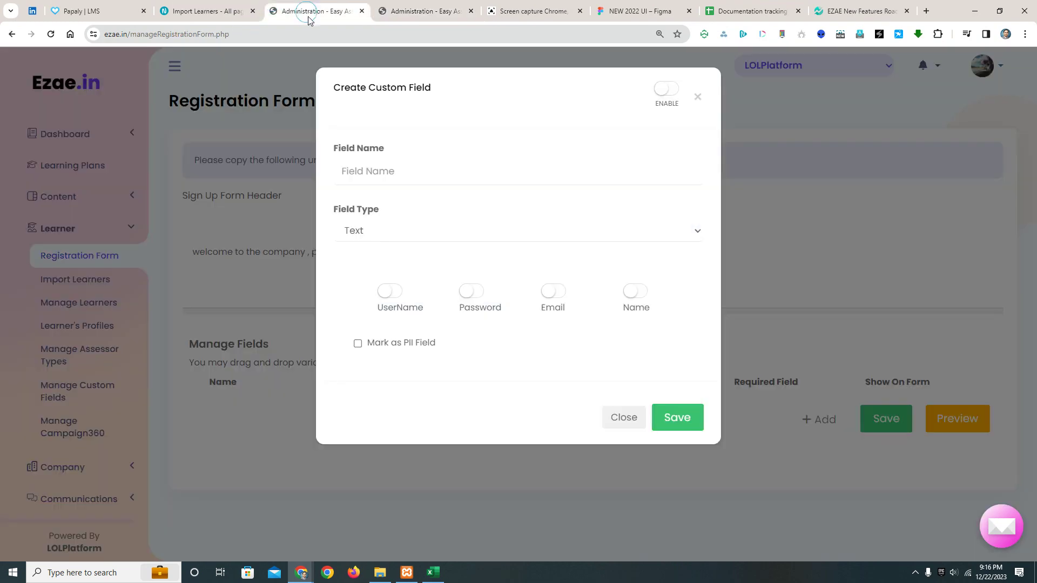
{"action": "left_click", "coordinate": [704, 107]}
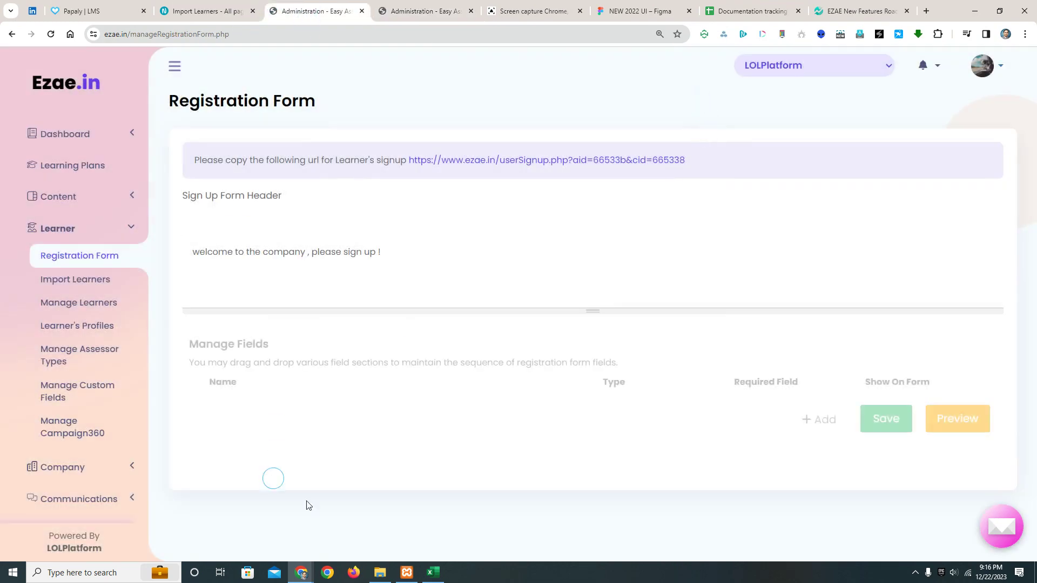
{"action": "left_click", "coordinate": [329, 31]}
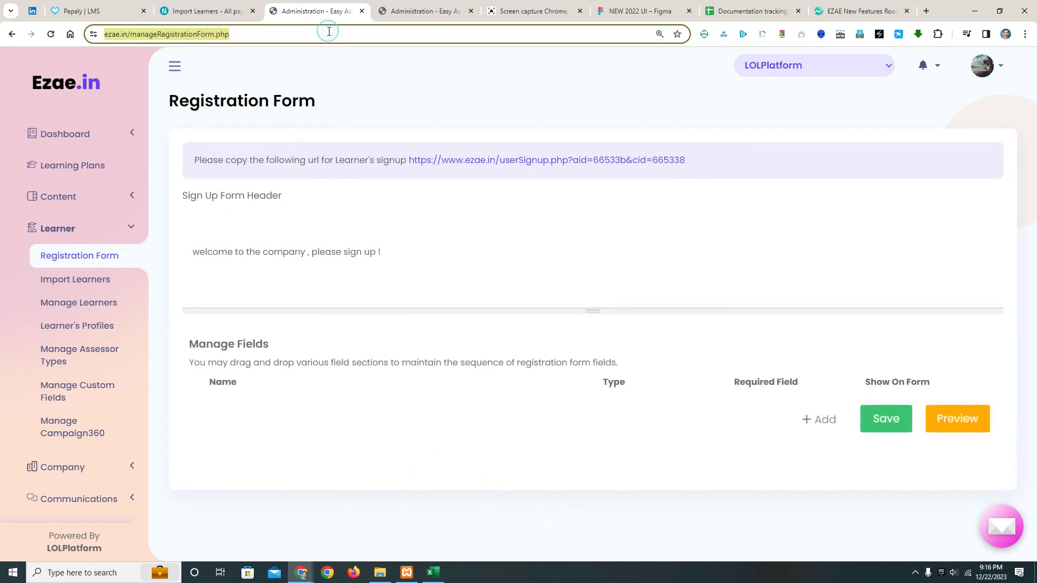
{"action": "key", "text": "Return"}
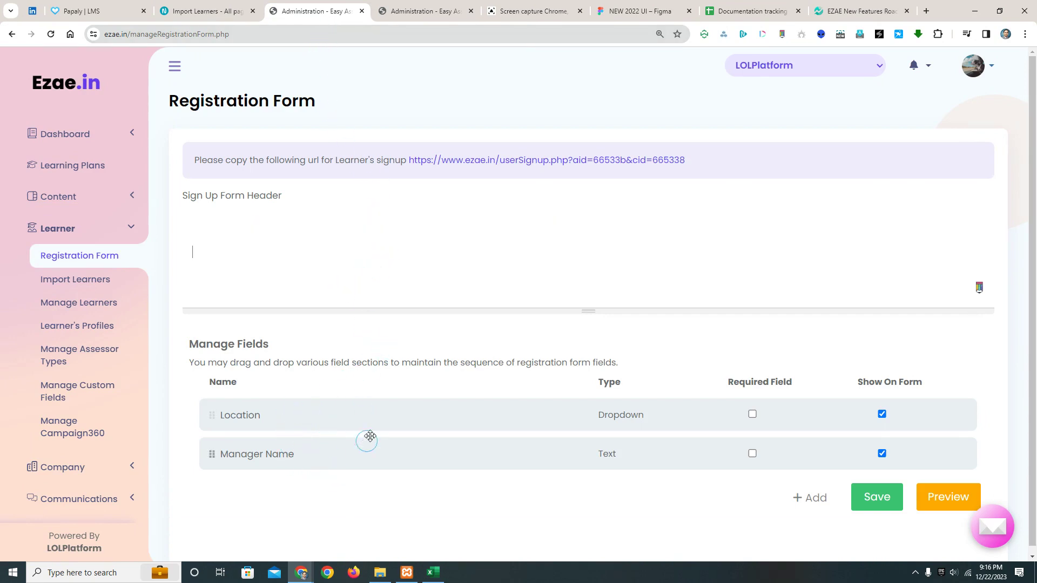
{"action": "left_click", "coordinate": [753, 416]}
{"action": "left_click", "coordinate": [754, 456]}
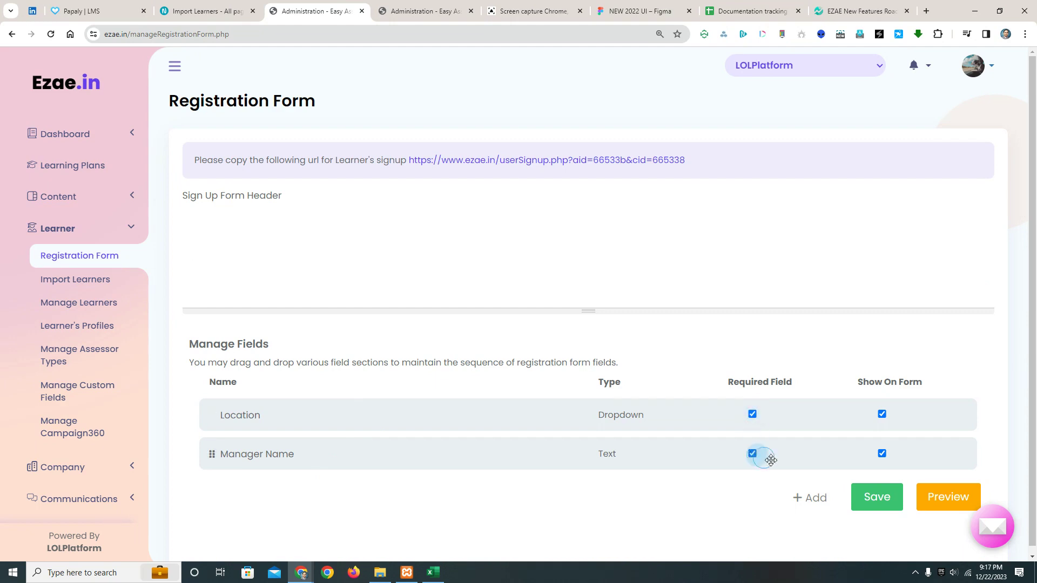
- Preview the registration form and check its UserName field and the options of the Location dropdown
{"action": "left_click", "coordinate": [940, 500]}
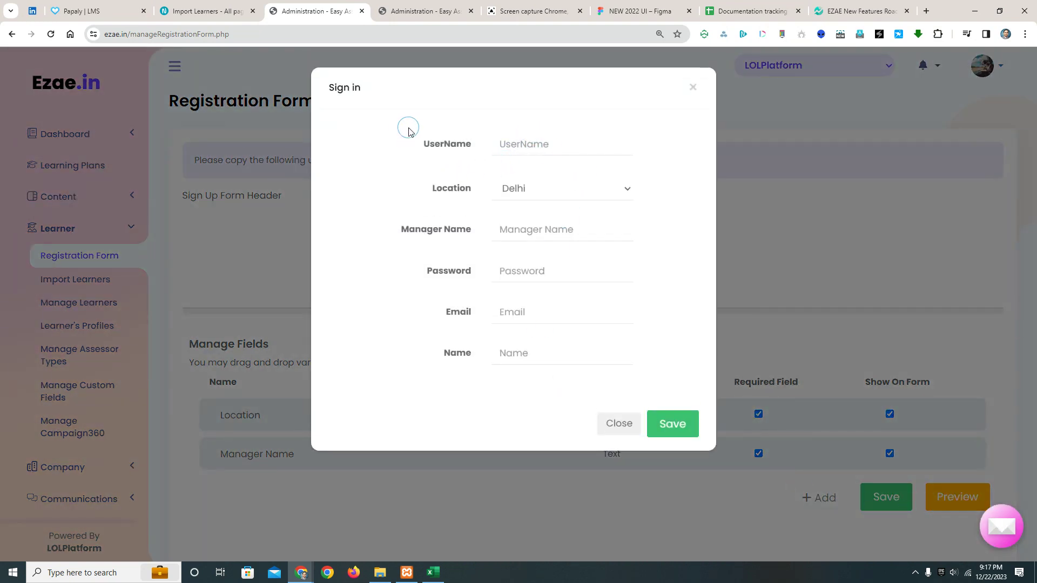
{"action": "left_click", "coordinate": [545, 144]}
{"action": "left_click", "coordinate": [516, 198]}
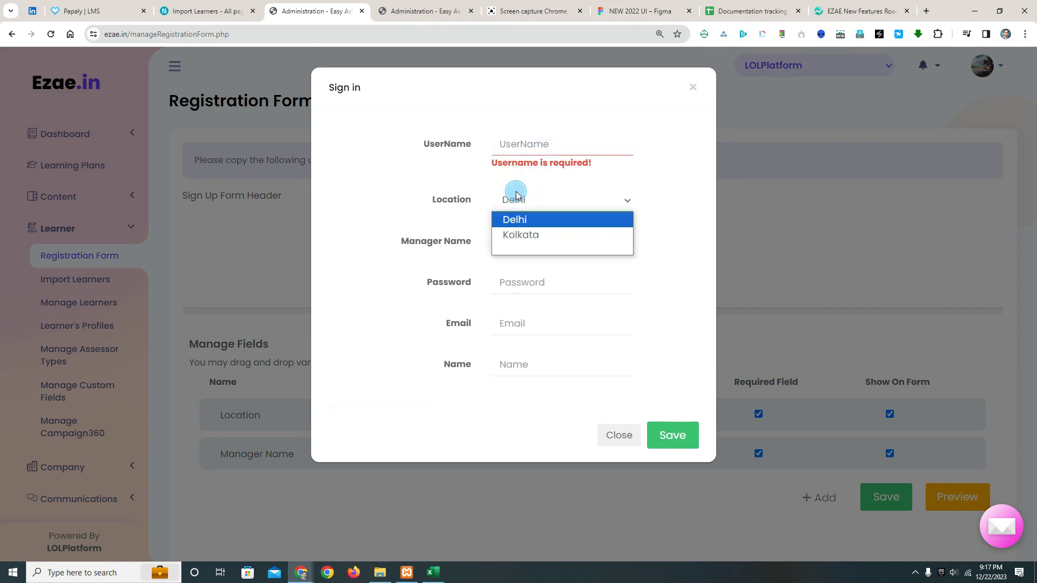
{"action": "left_click", "coordinate": [664, 174]}
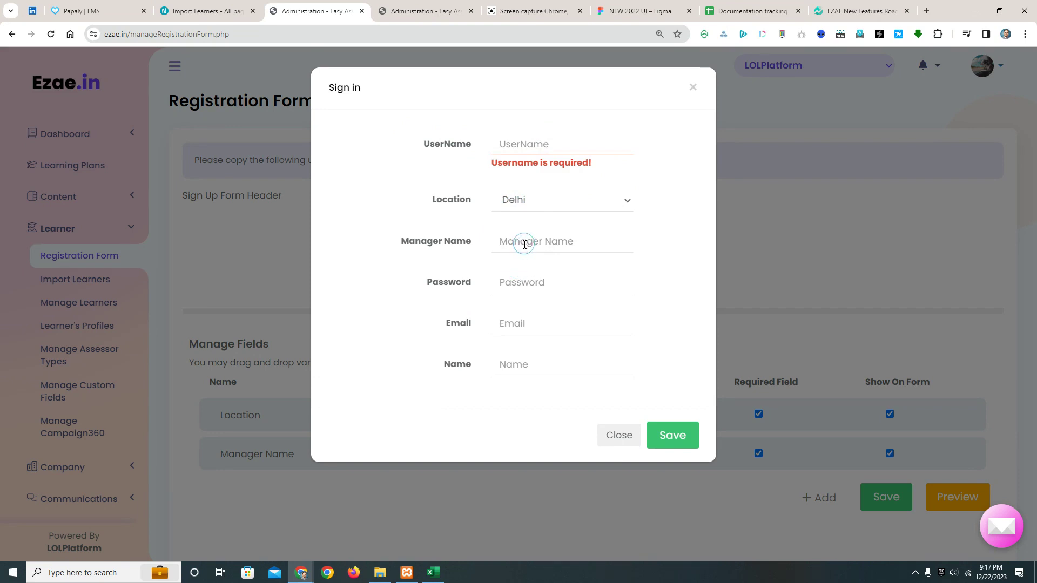